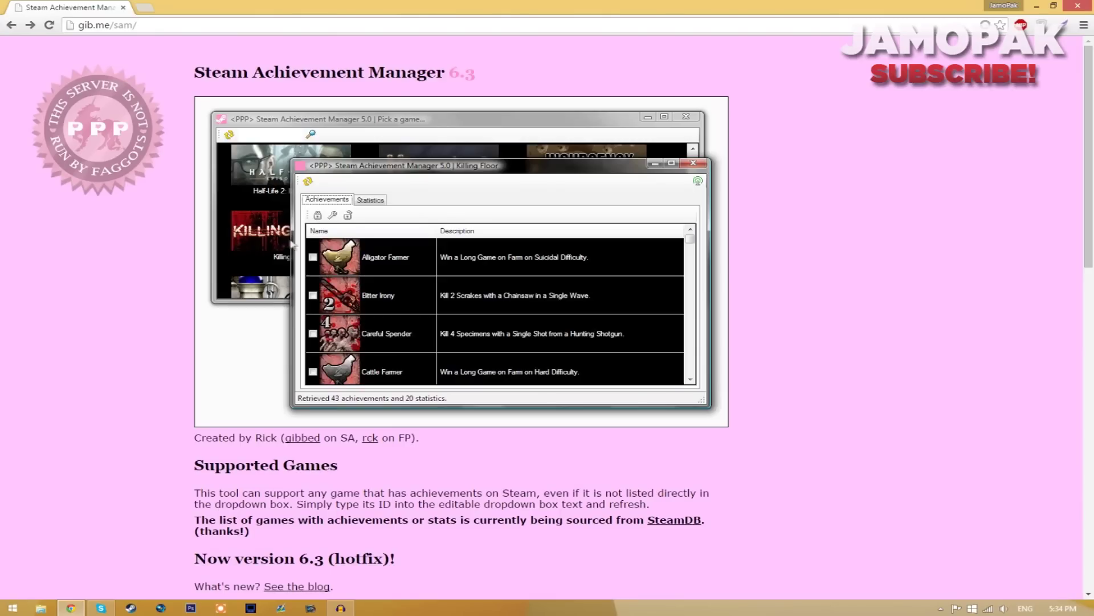
# - Scroll the gib.me/sam page down to the Instructions list and download link
pyautogui.scroll(-5, 399, 274)
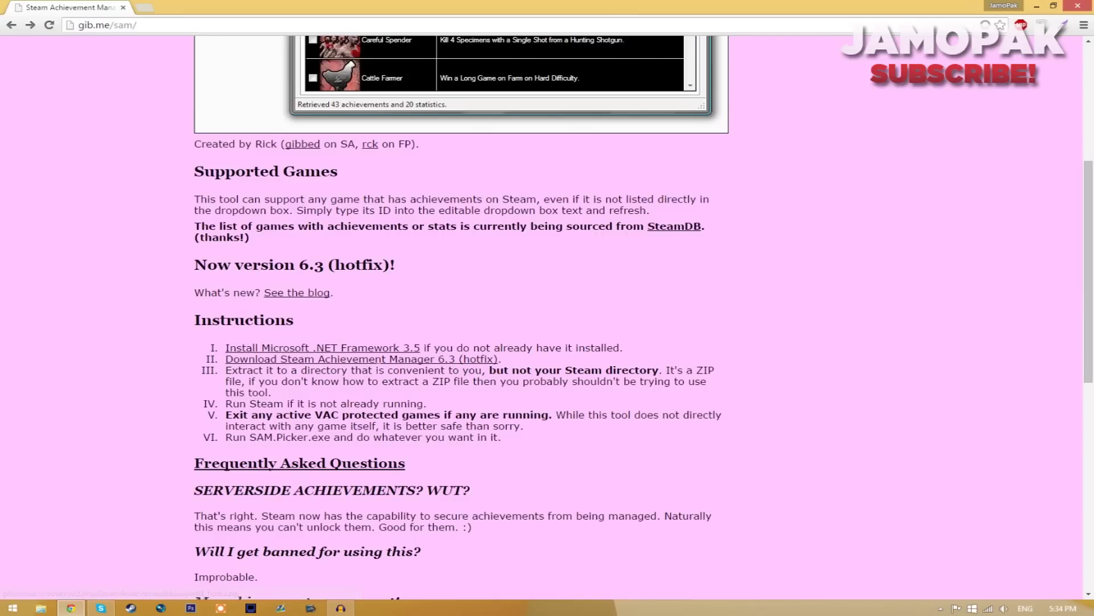
# - Download the SAM 6.3 hotfix zip, accepting the VAC-ban warning, then minimize Chrome
pyautogui.click(353, 360)
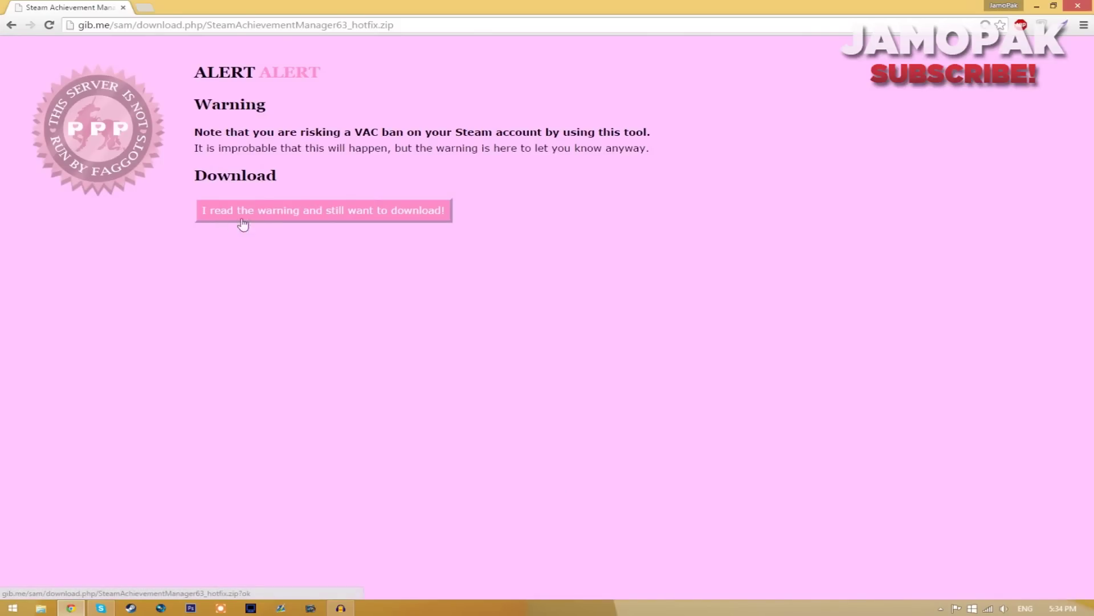
pyautogui.click(328, 221)
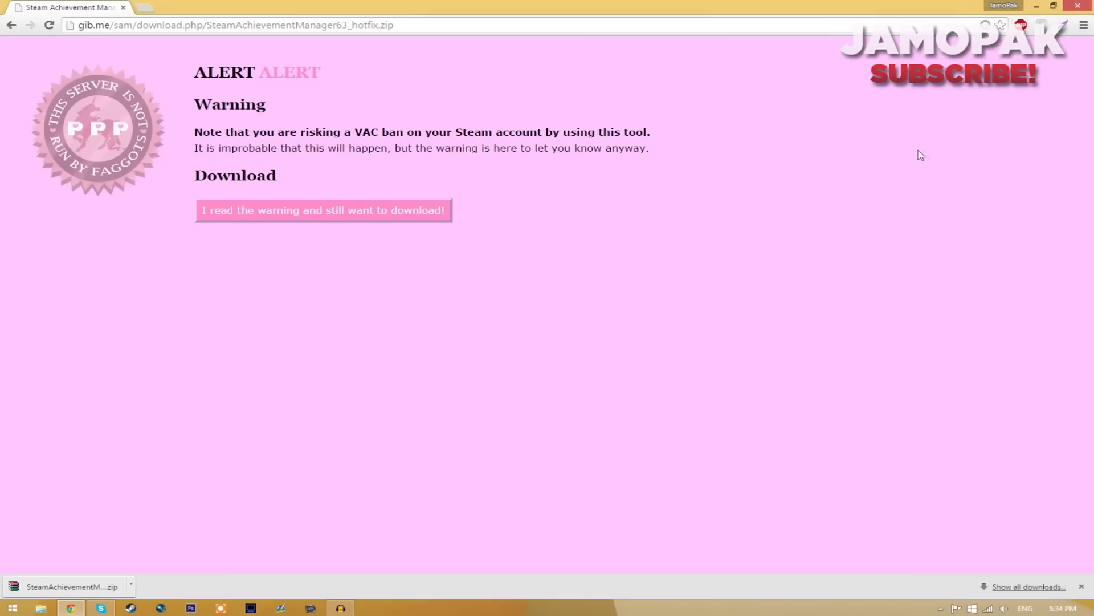
pyautogui.click(1037, 6)
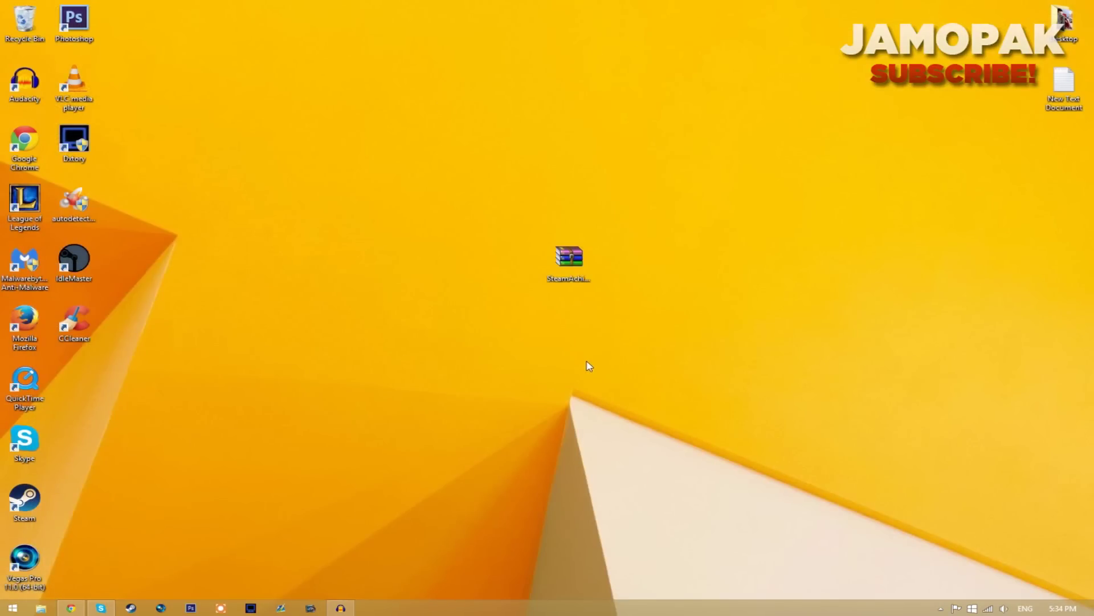
# - Create a new desktop folder named SAM, then open the downloaded hotfix zip
pyautogui.moveTo(532, 232); pyautogui.dragTo(599, 245)
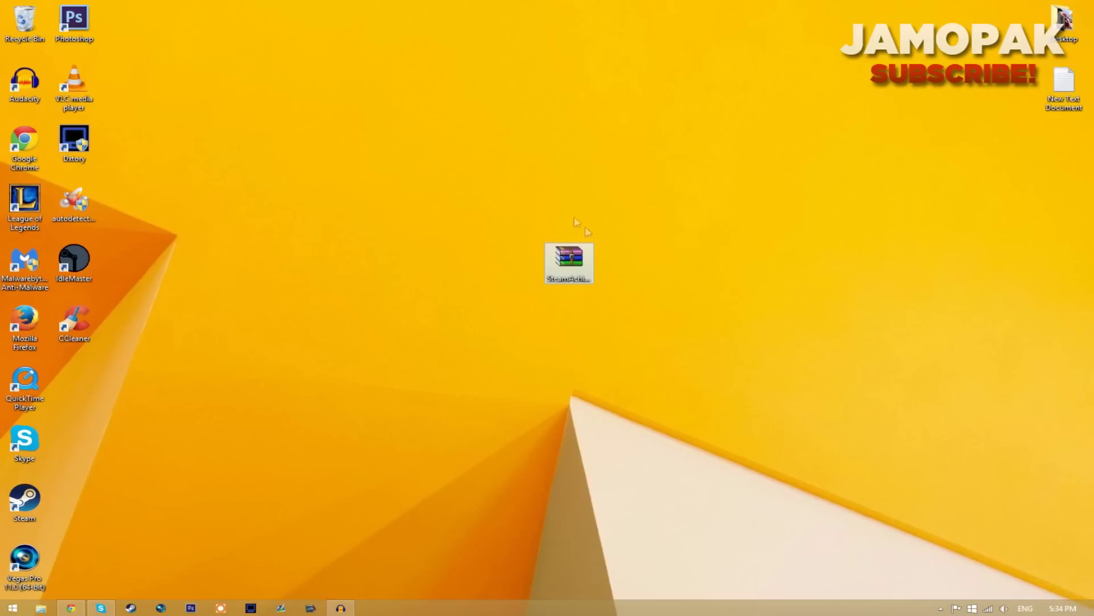
pyautogui.click(675, 301)
pyautogui.rightClick(613, 244)
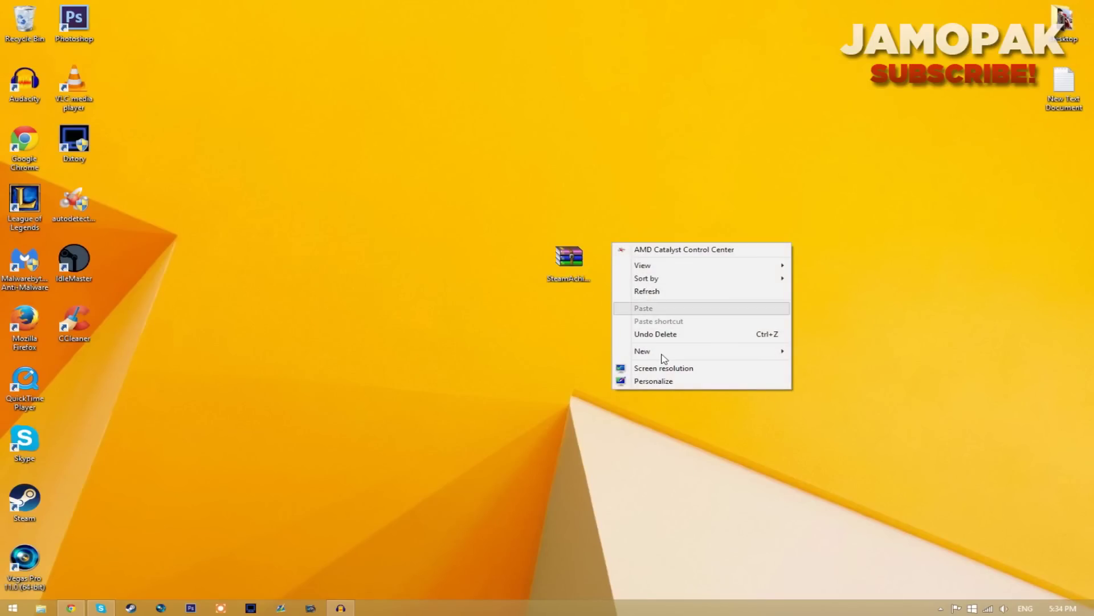
pyautogui.moveTo(664, 358)
pyautogui.click(812, 349)
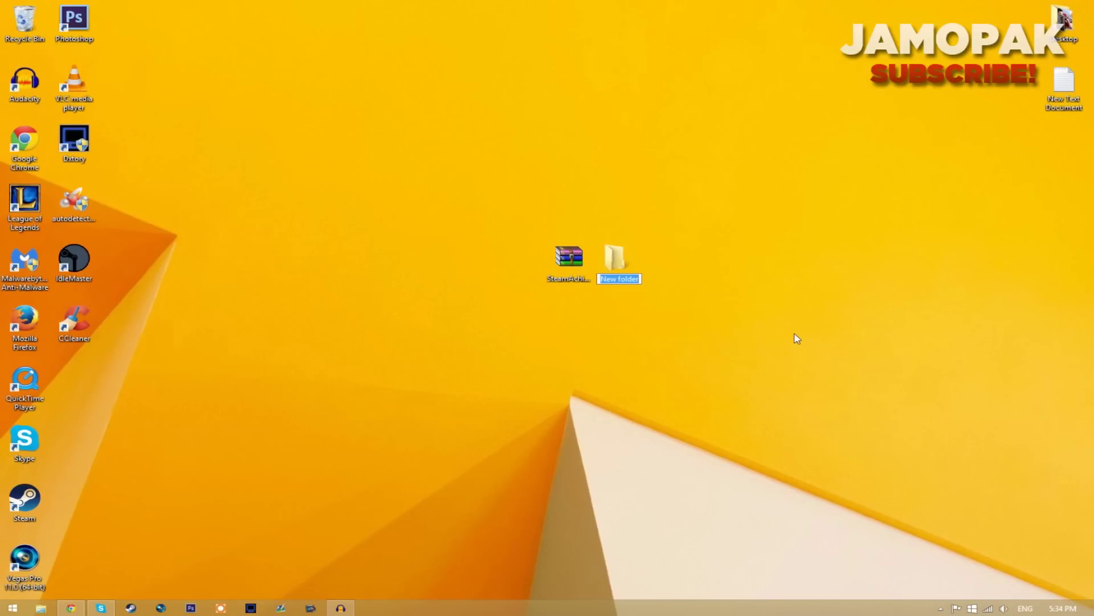
pyautogui.write('SAM')
pyautogui.doubleClick(569, 257)
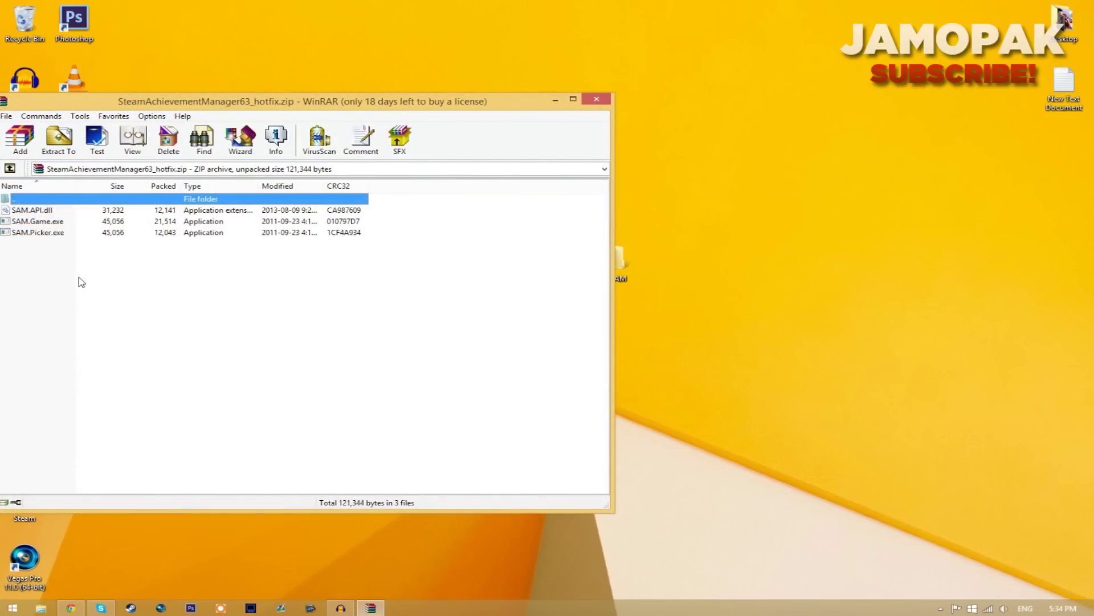
# - Extract SAM.API.dll, SAM.Game.exe and SAM.Picker.exe into the SAM folder and close WinRAR
pyautogui.moveTo(82, 282); pyautogui.dragTo(41, 228)
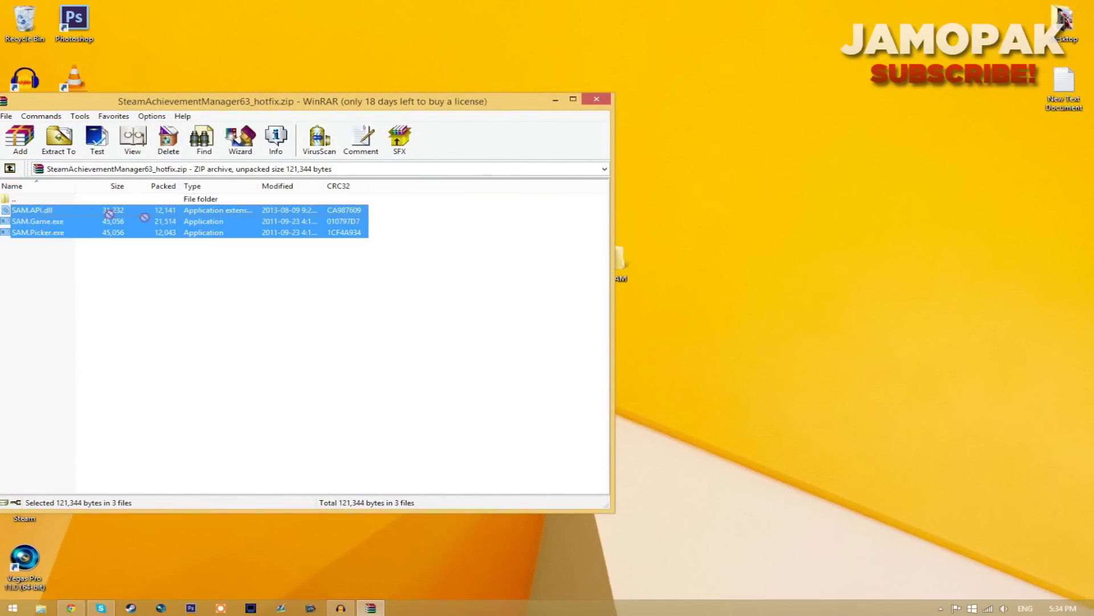
pyautogui.moveTo(108, 214); pyautogui.dragTo(621, 272)
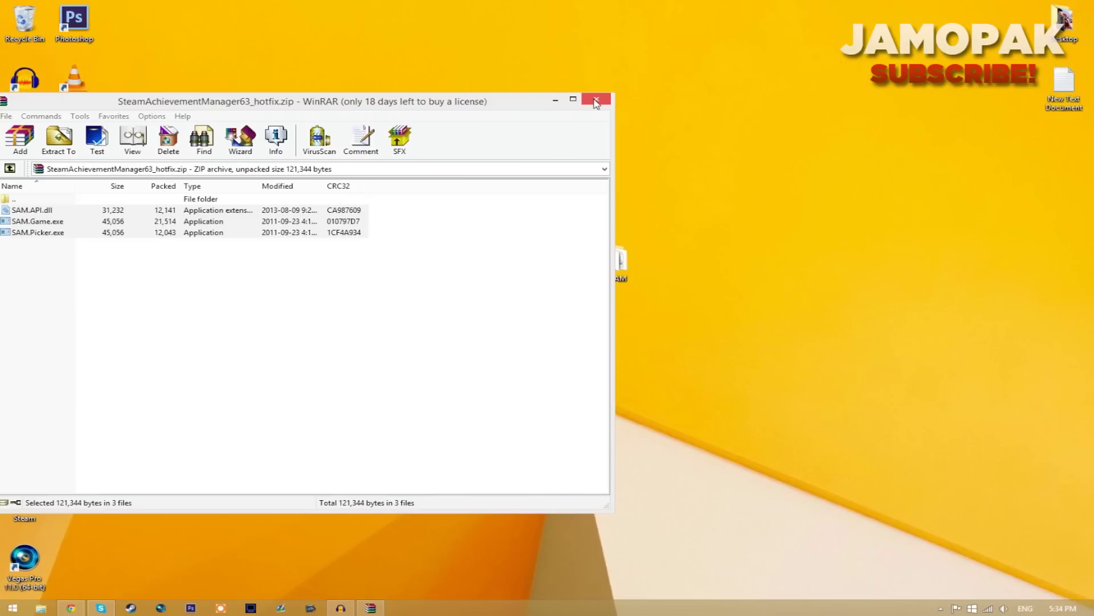
pyautogui.click(597, 100)
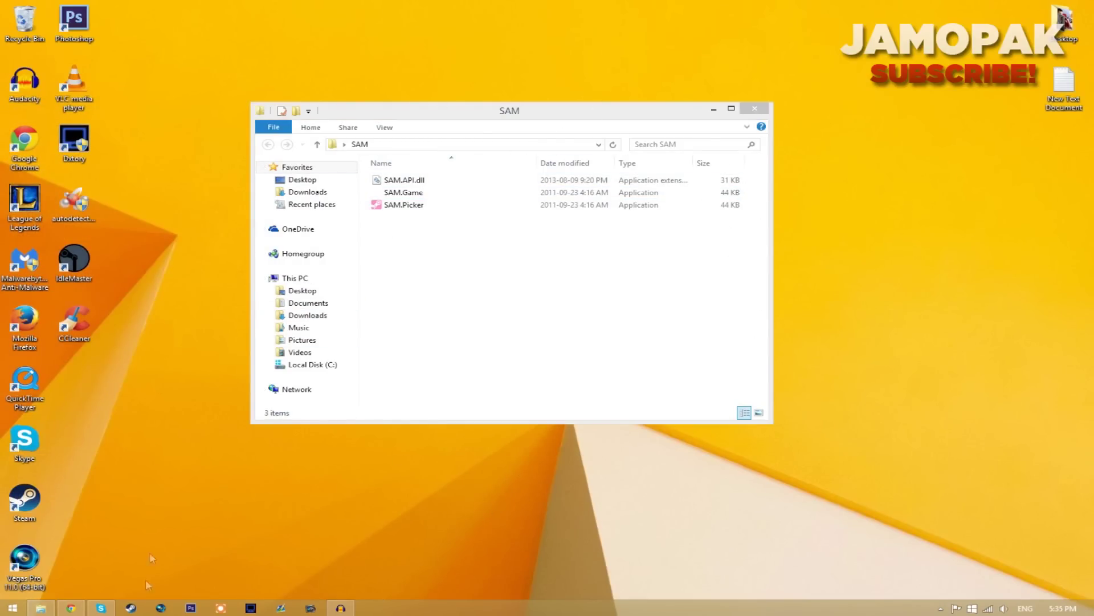
pyautogui.click(131, 607)
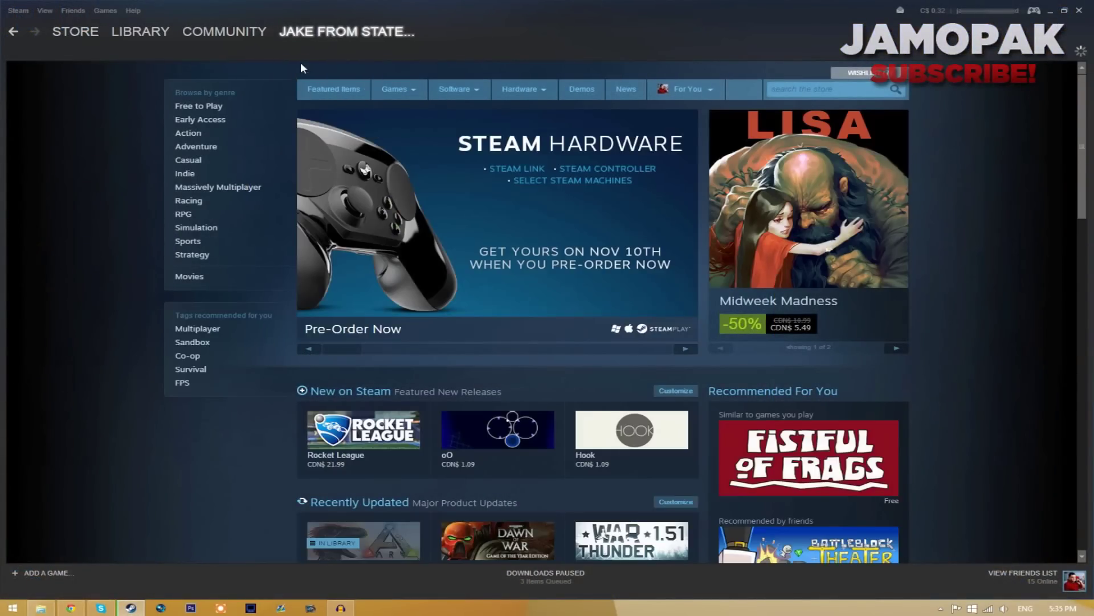
pyautogui.scroll(-3, 462, 316)
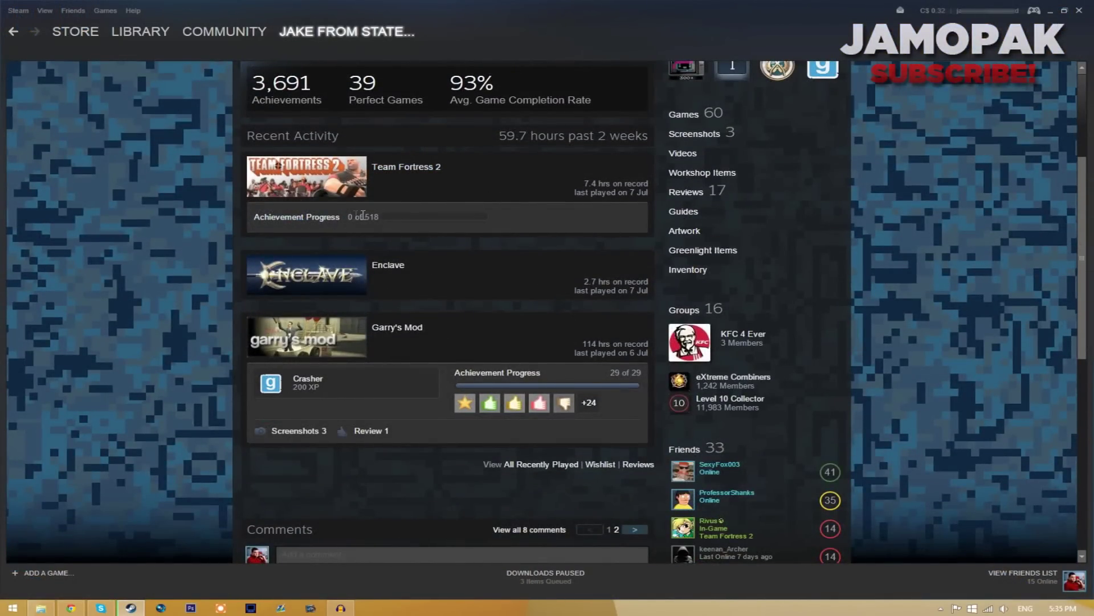
pyautogui.click(1049, 10)
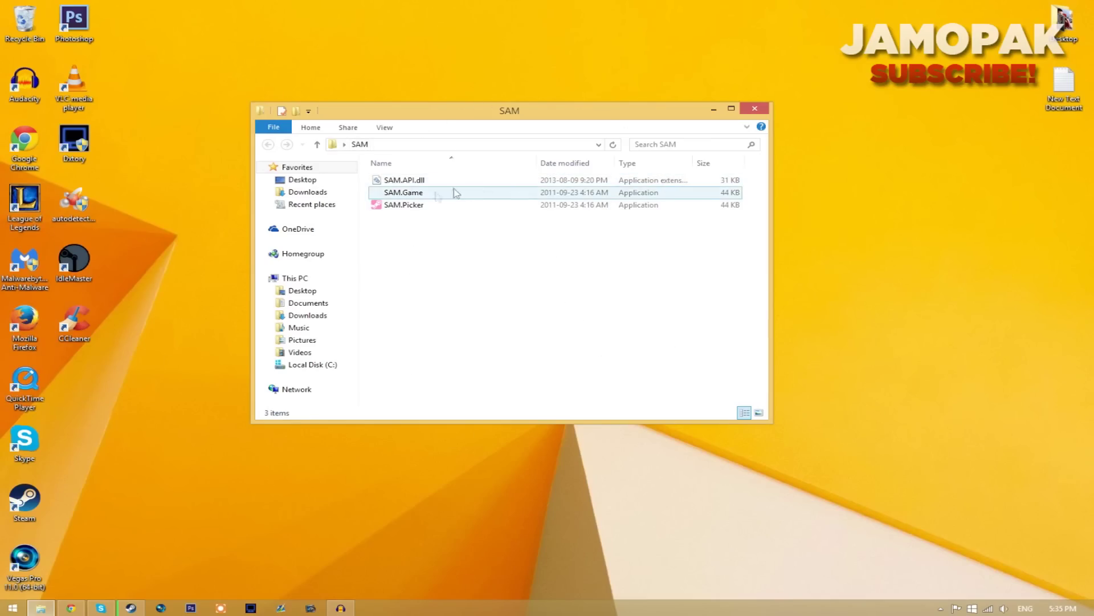
# - Launch SAM.Picker, maximize its game list, and scroll down toward Team Fortress 2
pyautogui.click(415, 209)
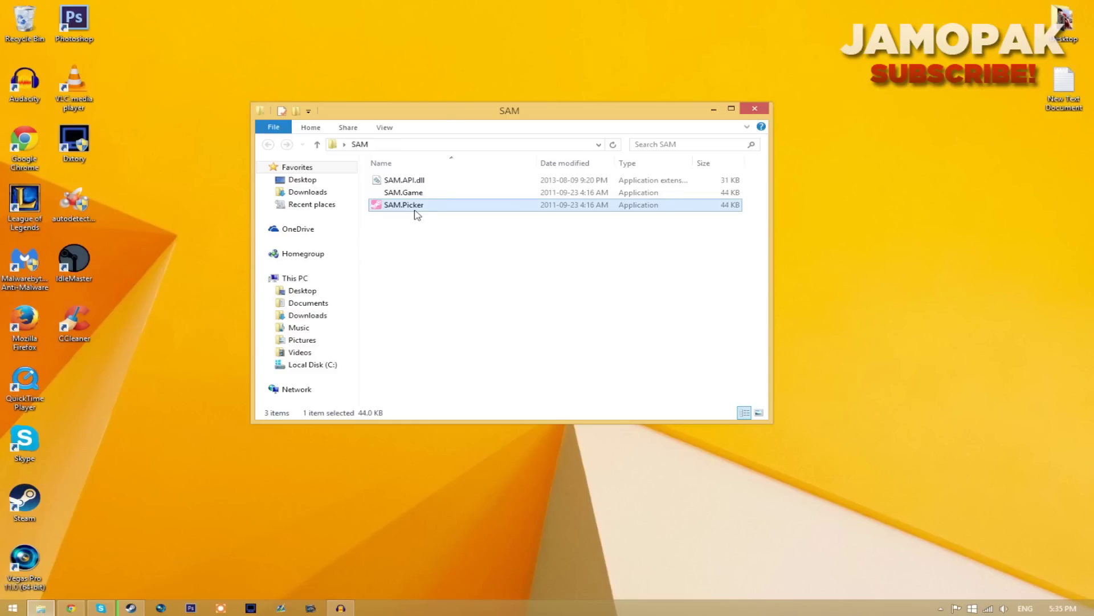
pyautogui.doubleClick(414, 210)
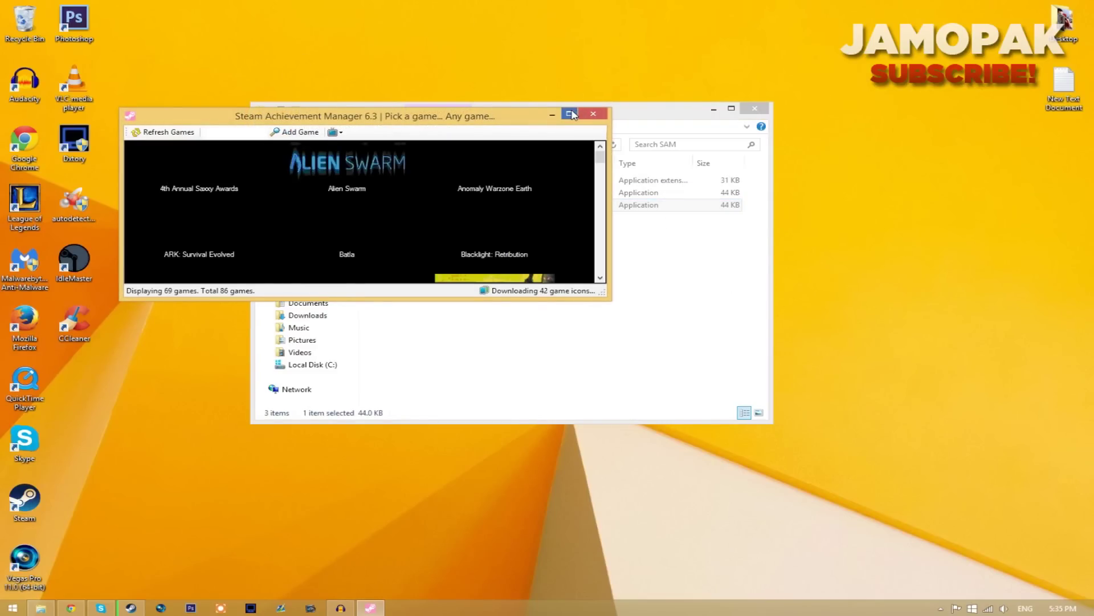
pyautogui.click(570, 114)
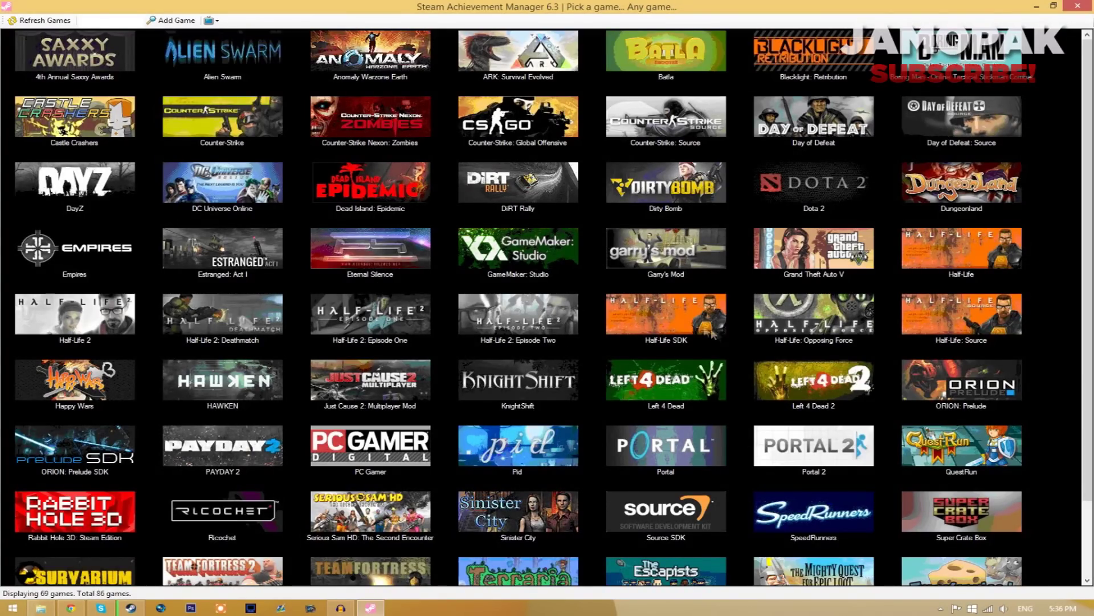
pyautogui.scroll(-2, 412, 286)
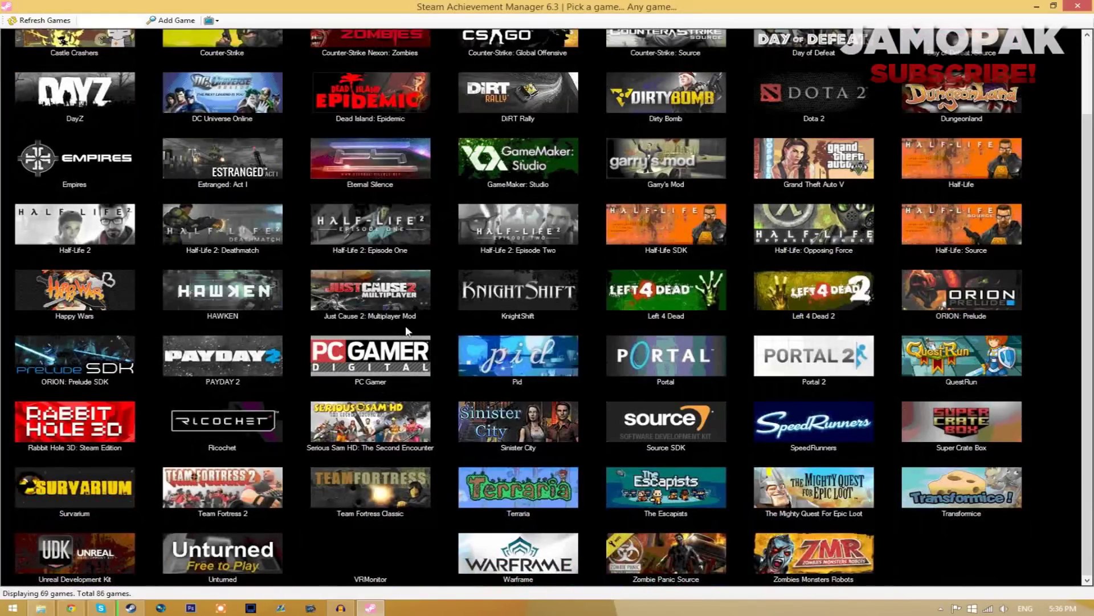
# - Open Team Fortress 2's achievements in SAM, briefly checking the Steam friends list
pyautogui.doubleClick(224, 490)
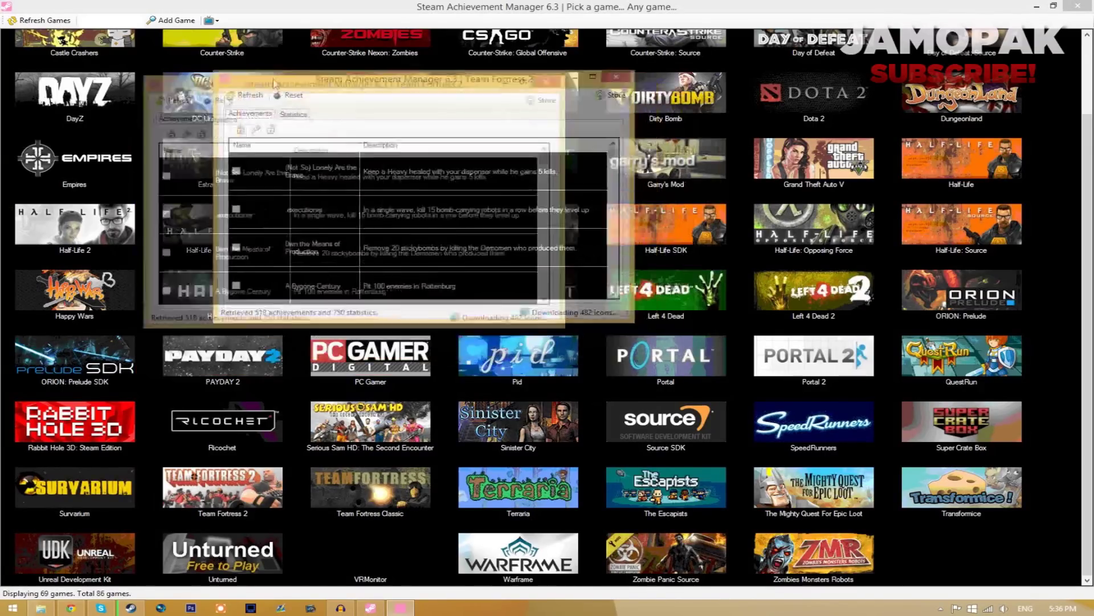
pyautogui.click(131, 608)
pyautogui.click(1023, 573)
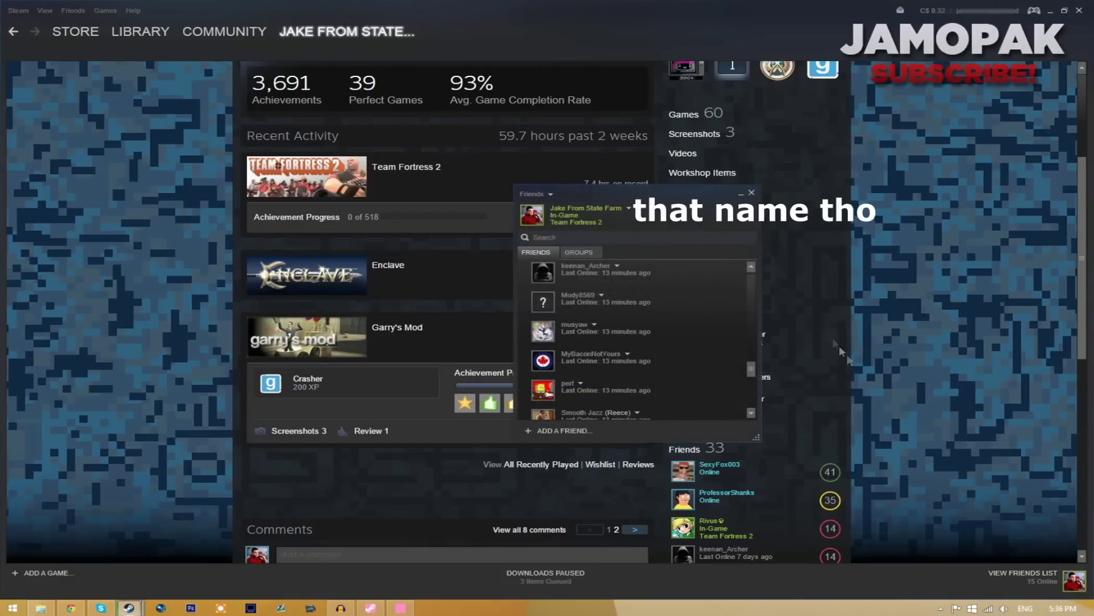
pyautogui.click(752, 193)
pyautogui.click(1051, 11)
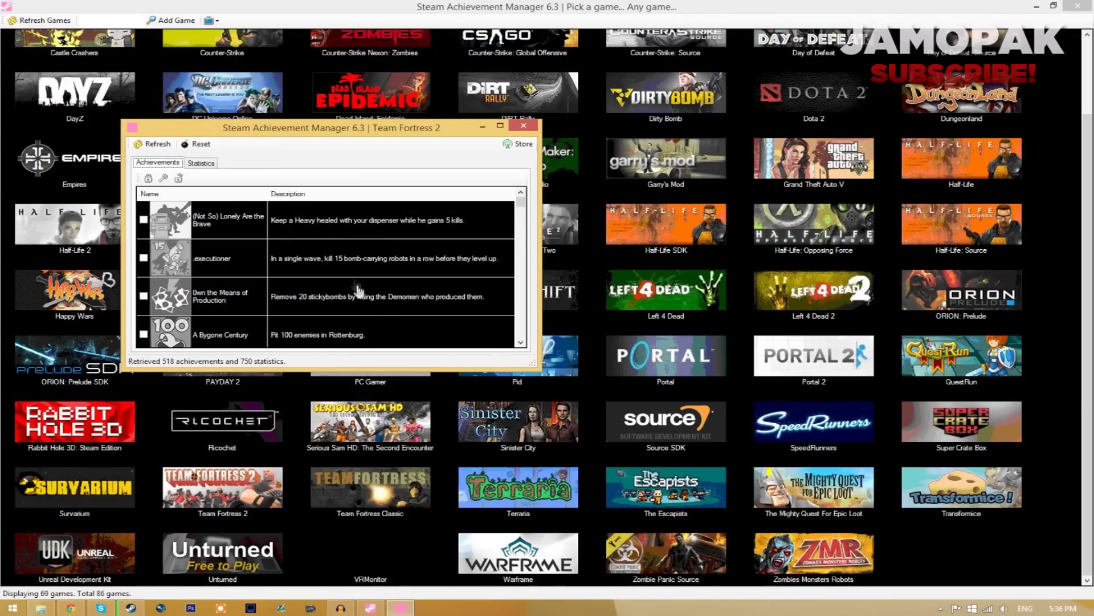
# - Tick all 518 Team Fortress 2 achievements and store them to Steam
pyautogui.click(144, 220)
pyautogui.click(143, 258)
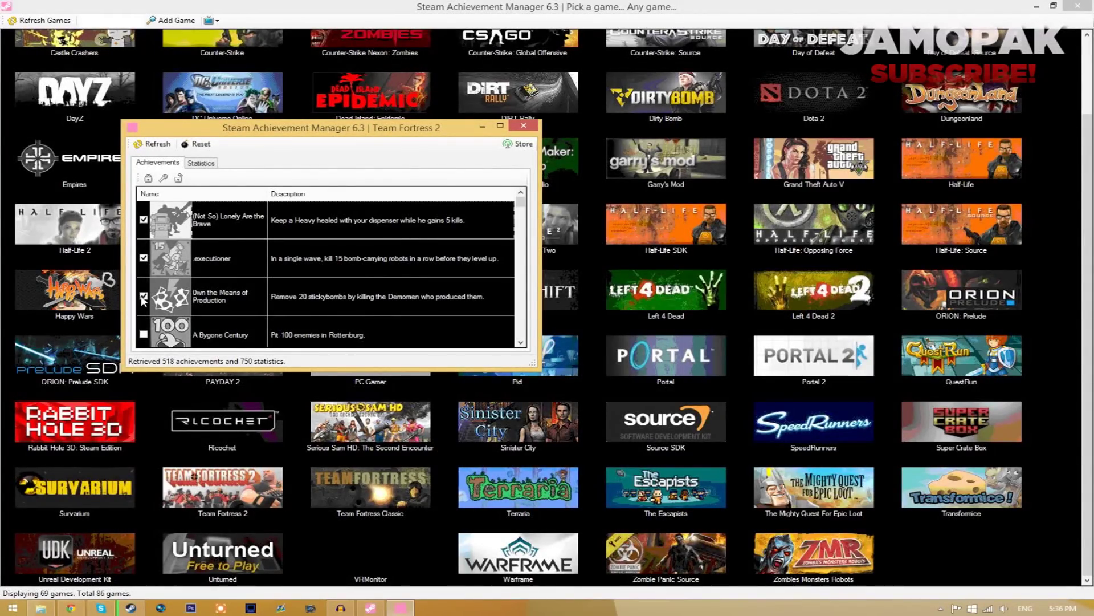
pyautogui.click(178, 178)
pyautogui.moveTo(520, 205); pyautogui.dragTo(520, 332)
pyautogui.click(521, 144)
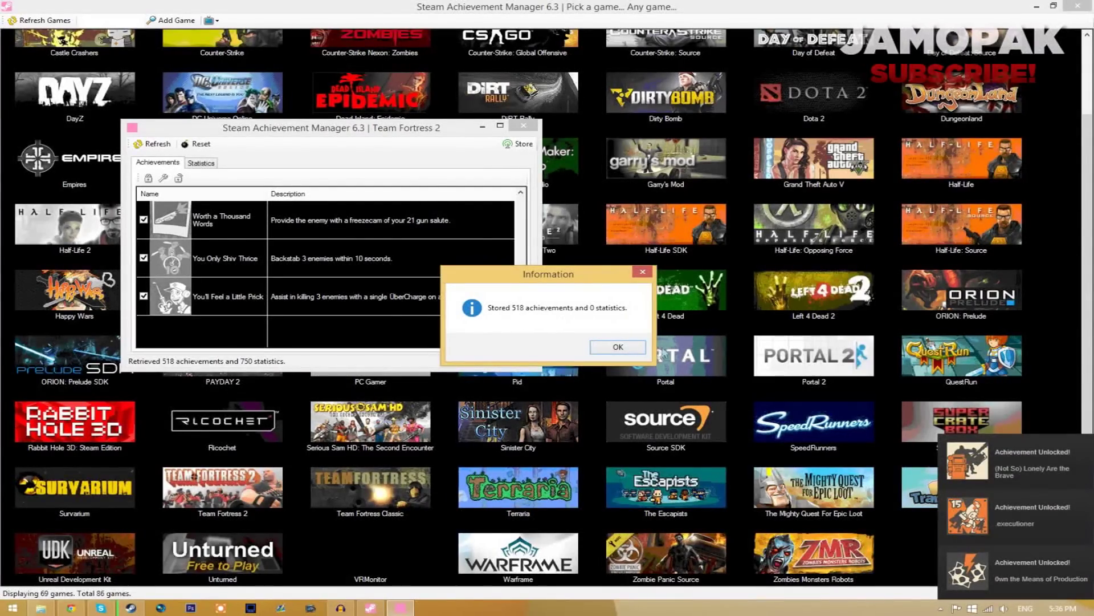
# - Dismiss the store confirmation and open Team Fortress 2 achievement progress on the Steam profile
pyautogui.click(628, 349)
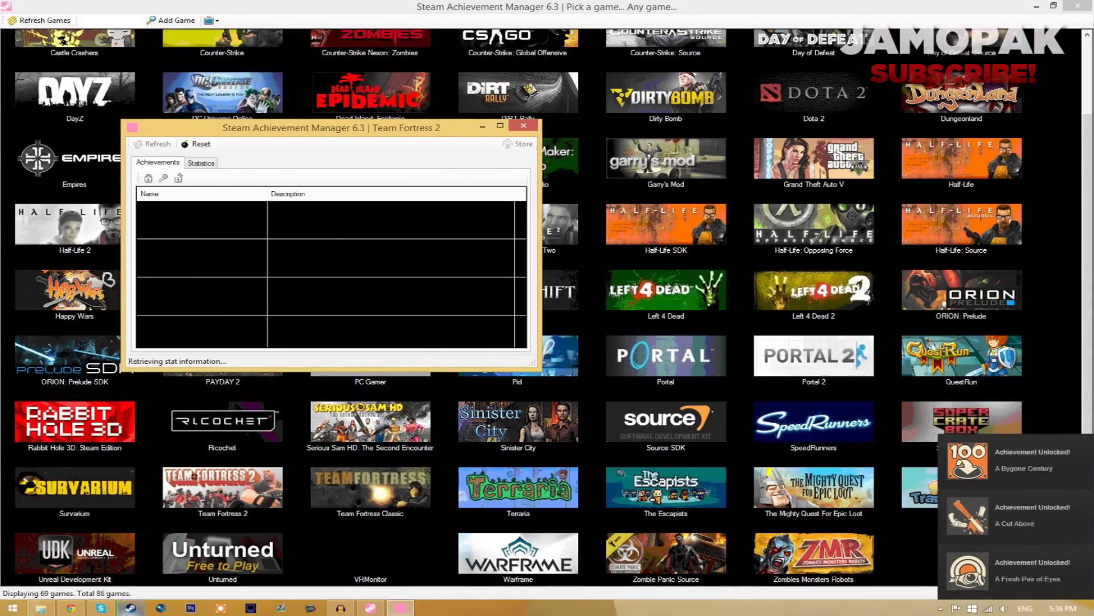
pyautogui.click(130, 608)
pyautogui.scroll(1, 312, 216)
pyautogui.scroll(-2, 342, 200)
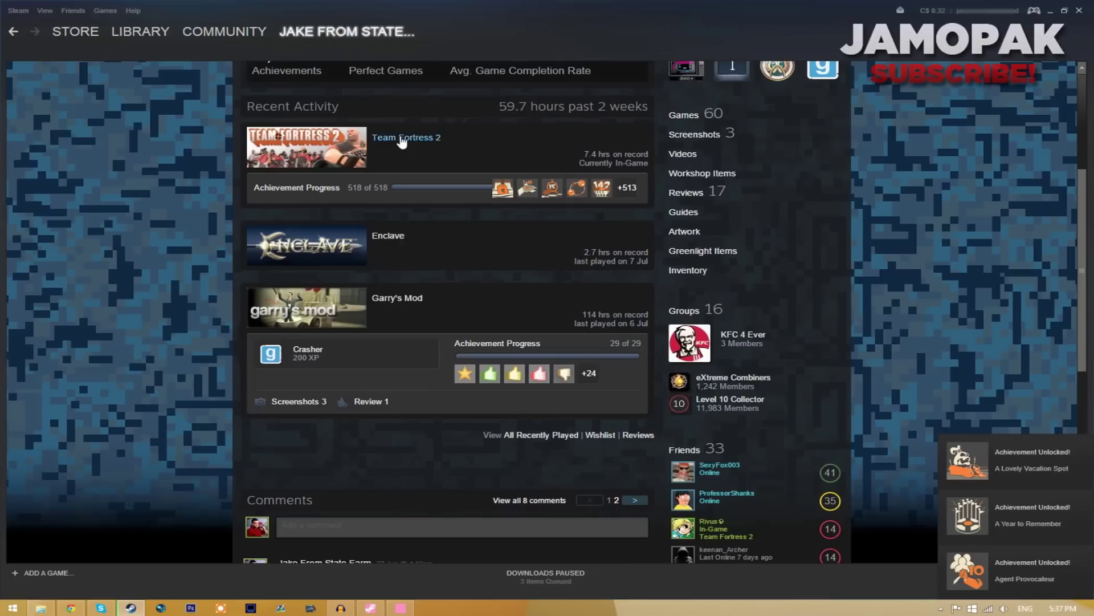
pyautogui.click(303, 193)
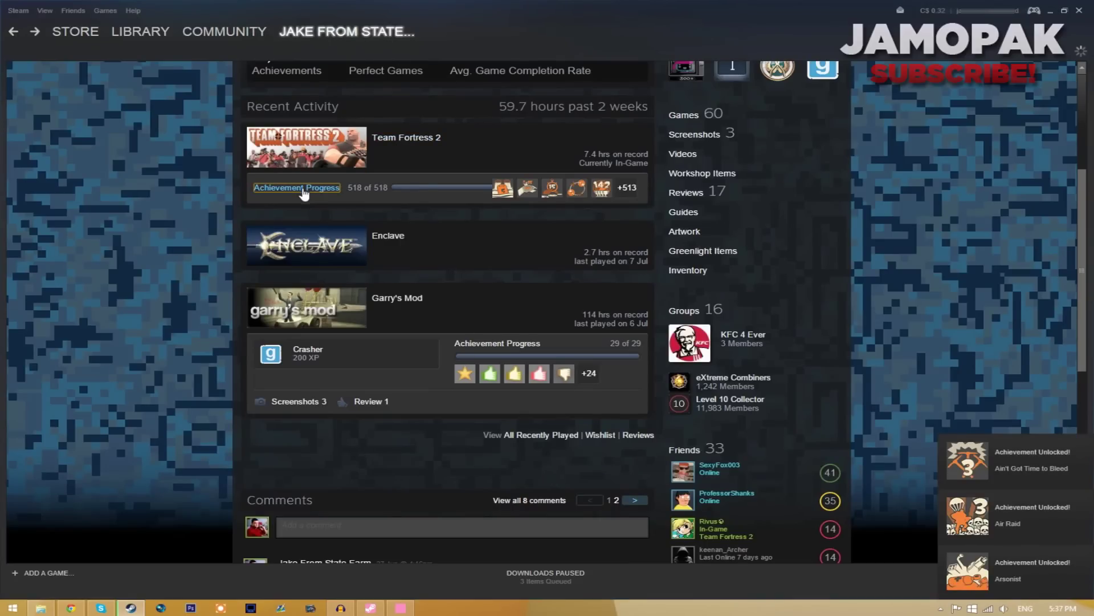
# - Scroll through the achievement list to confirm all 518 of 518 are unlocked
pyautogui.scroll(-7, 505, 127)
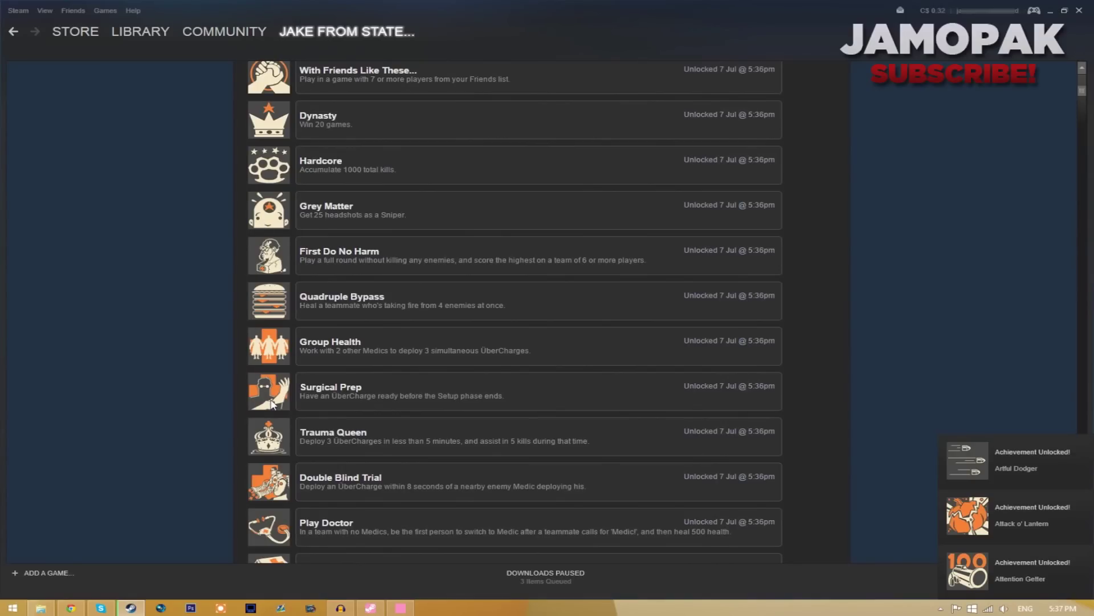
pyautogui.scroll(7, 684, 290)
pyautogui.scroll(1, 729, 205)
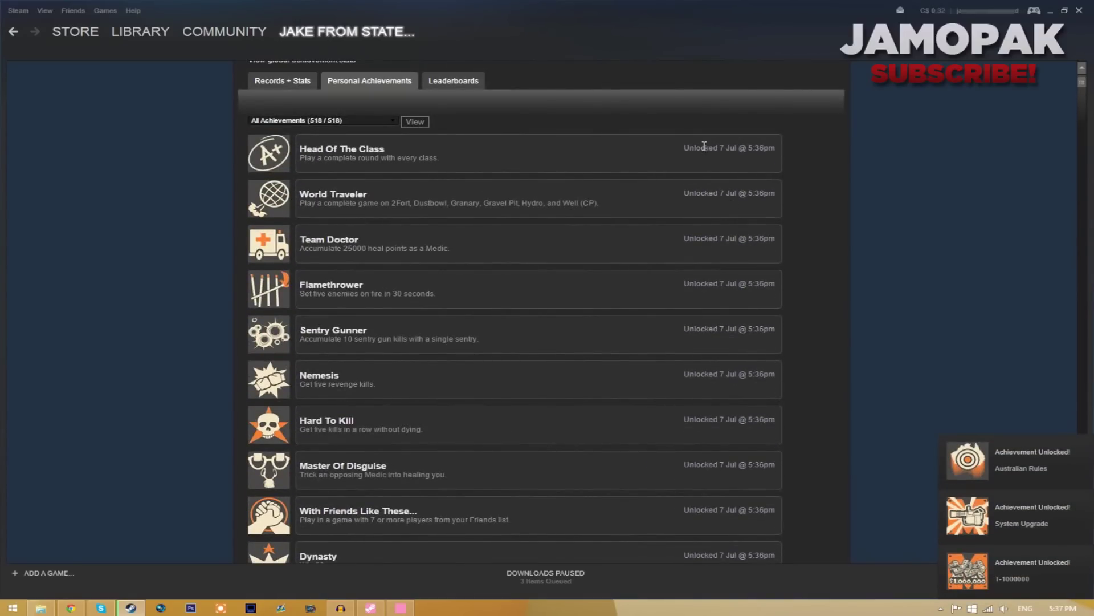
pyautogui.moveTo(686, 147); pyautogui.dragTo(824, 289)
pyautogui.click(816, 298)
pyautogui.scroll(-3, 874, 167)
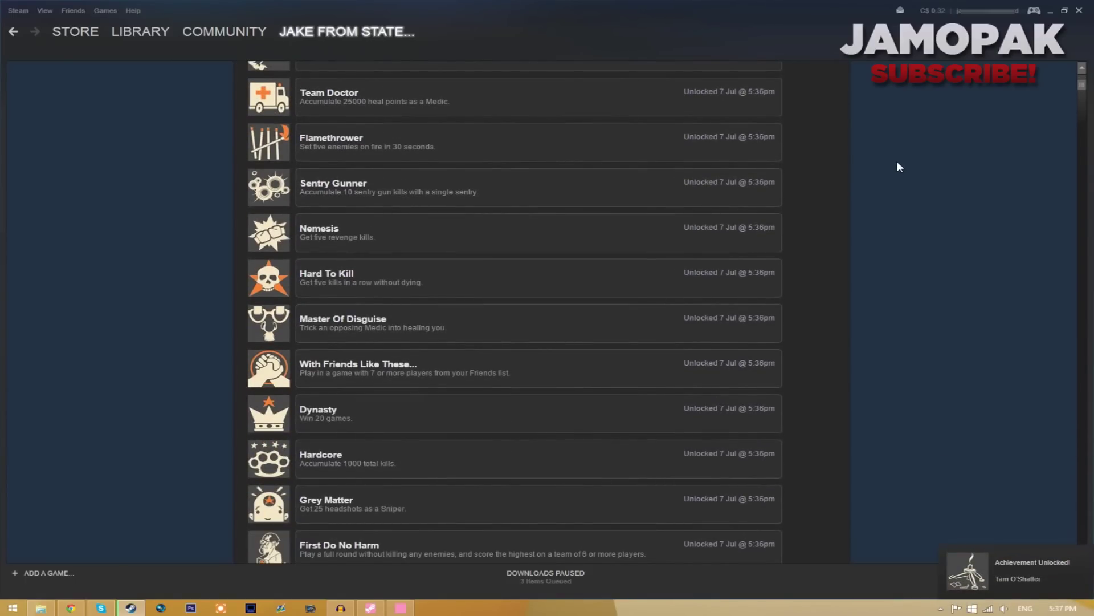
pyautogui.scroll(3, 887, 172)
pyautogui.scroll(-2, 875, 150)
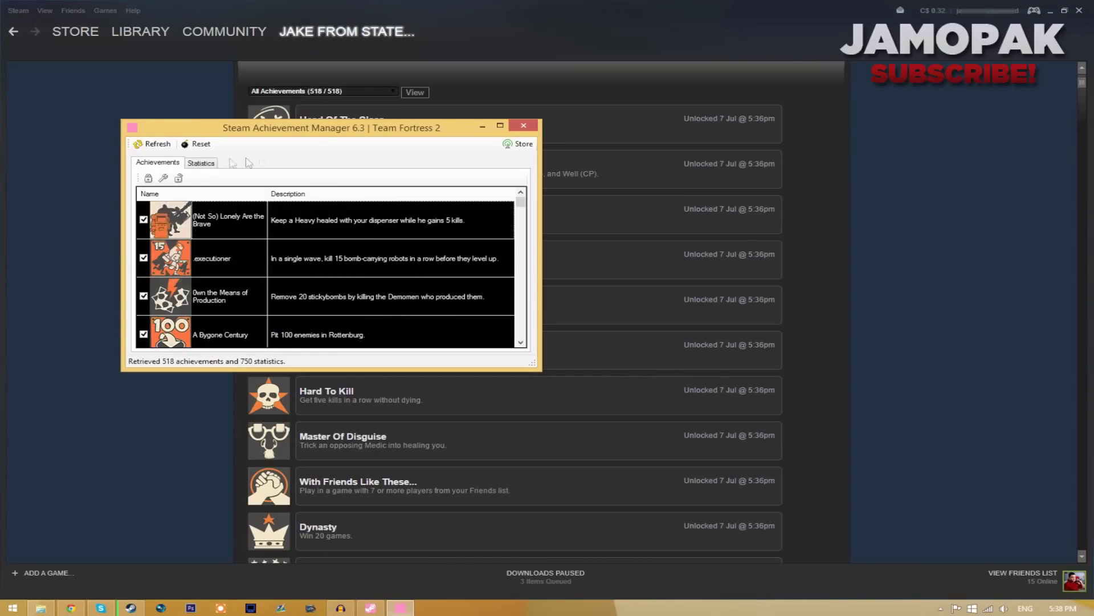
# - Lock all achievements in SAM, store them, and verify the profile shows 0 of 518
pyautogui.click(148, 179)
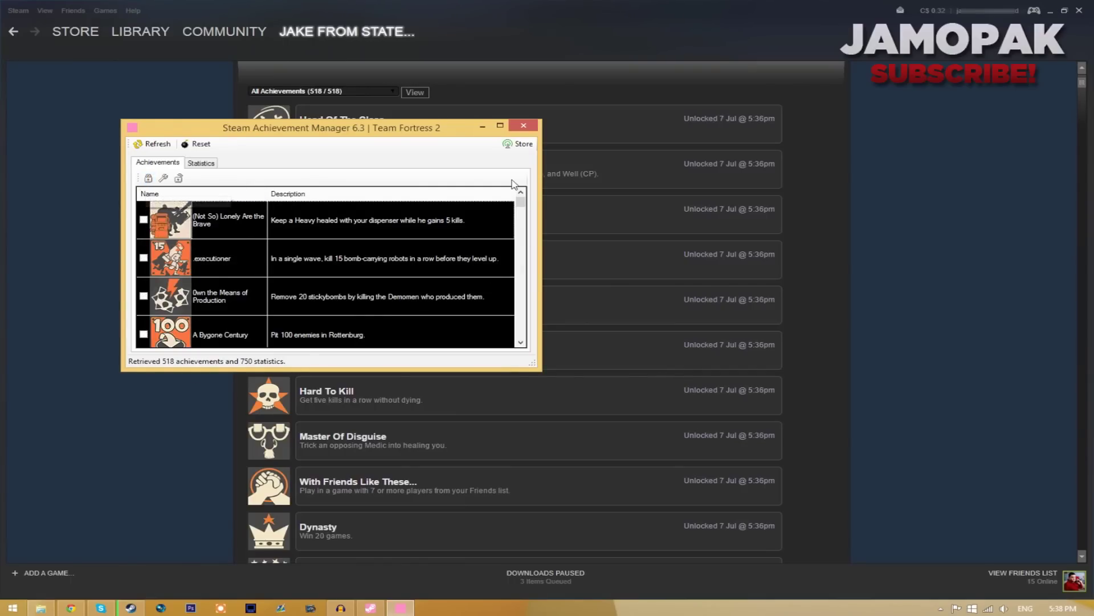
pyautogui.click(519, 143)
pyautogui.click(626, 351)
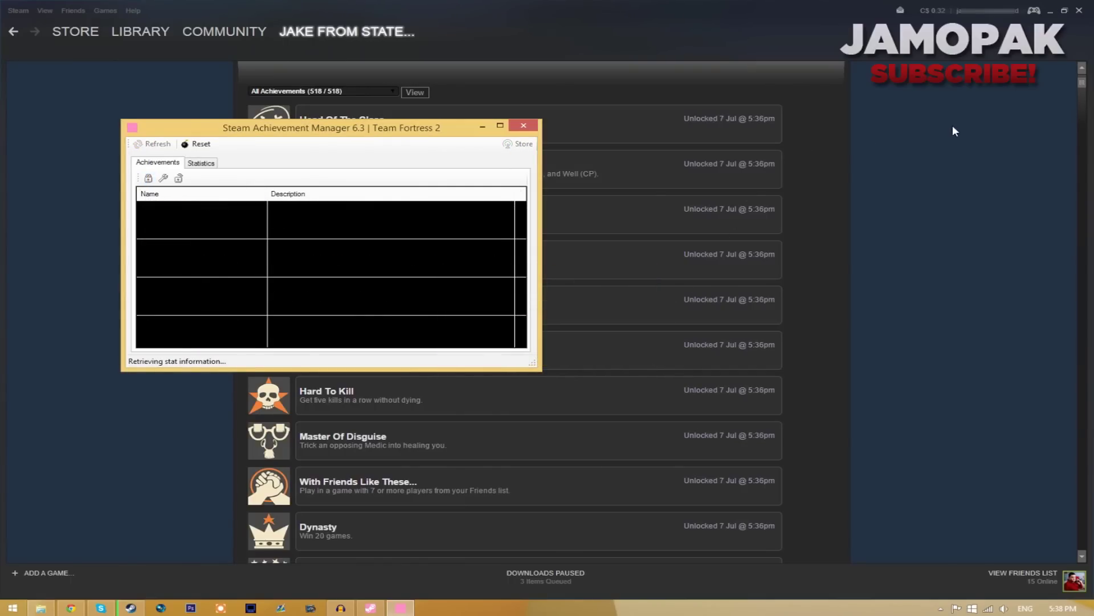
pyautogui.click(952, 125)
pyautogui.moveTo(319, 32)
pyautogui.click(286, 55)
pyautogui.scroll(-2, 438, 339)
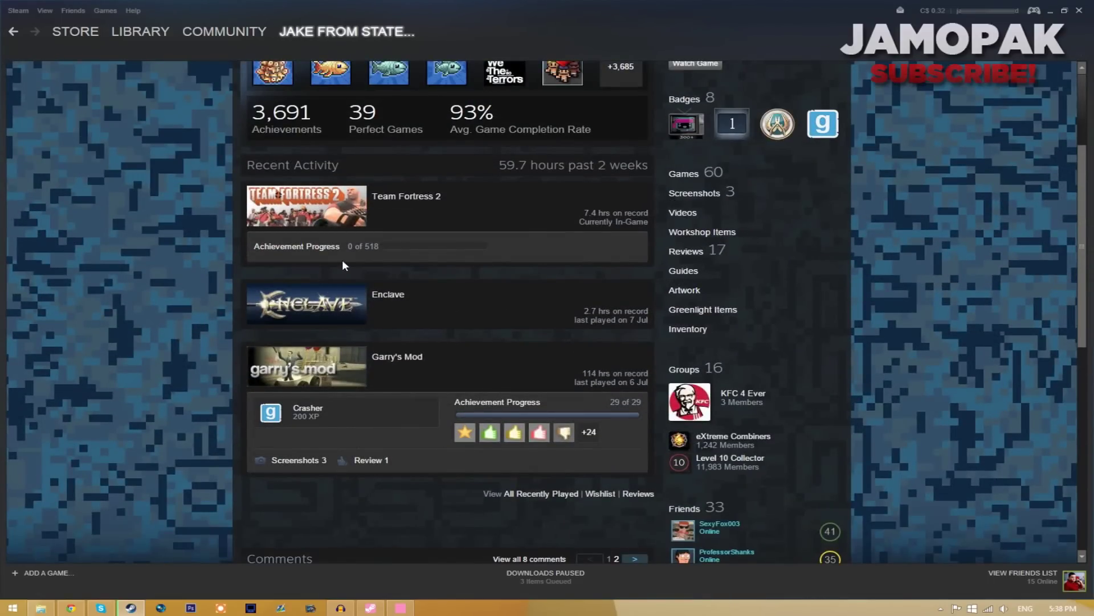